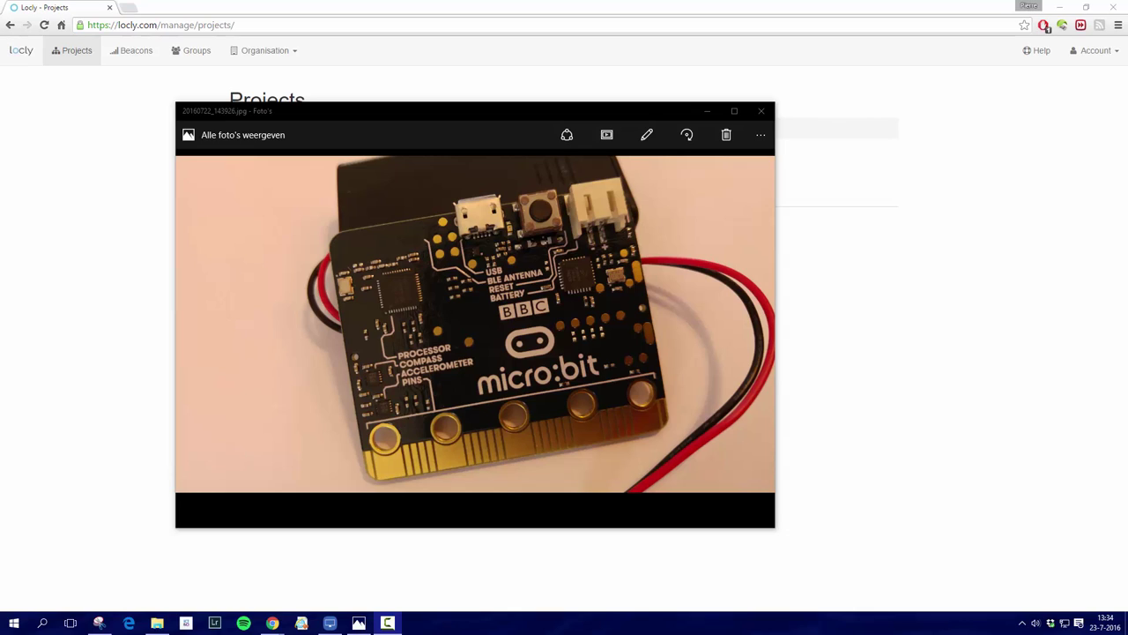
Step: Minimise the micro:bit photo, open "A microbit project" for editing and view its Media section
left_click(708, 111)
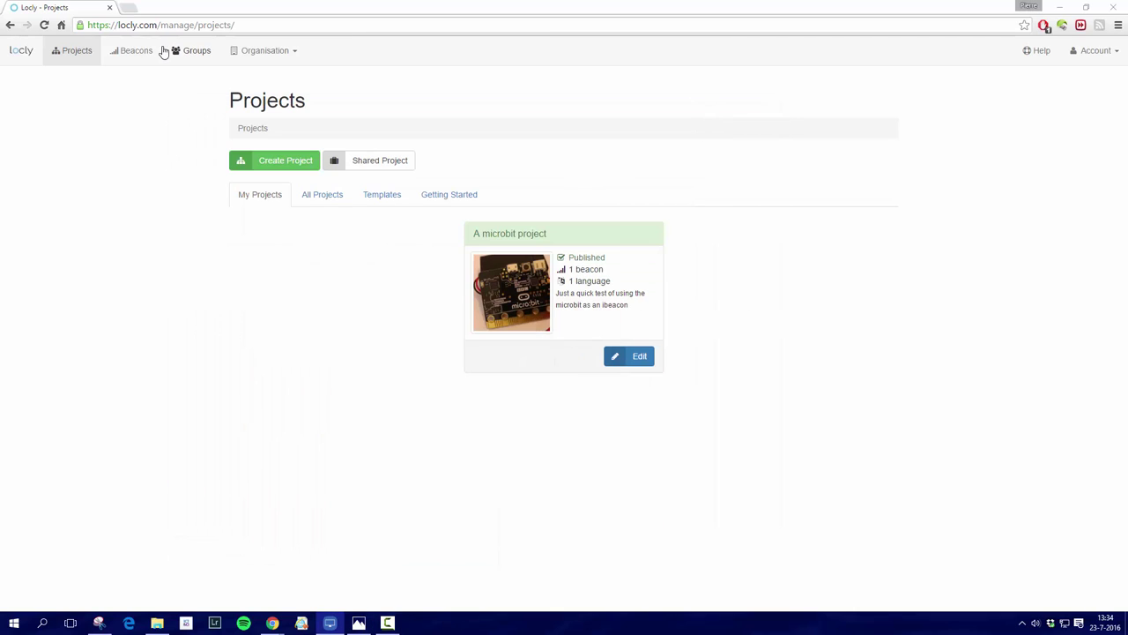
left_click_drag(118, 25, 158, 25)
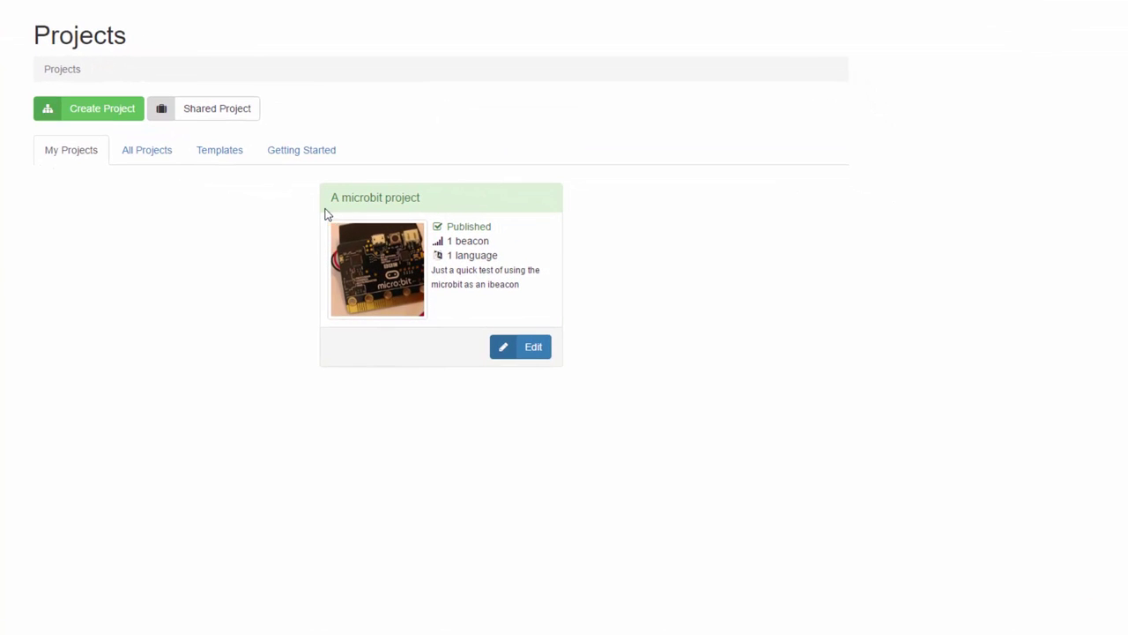
left_click(533, 348)
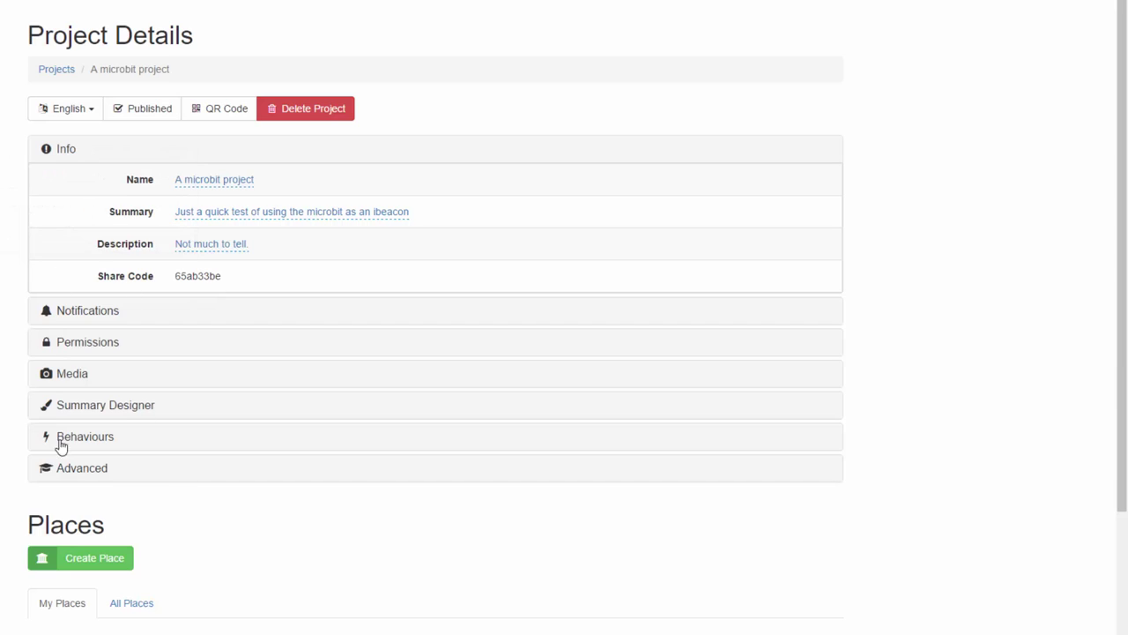
left_click(72, 373)
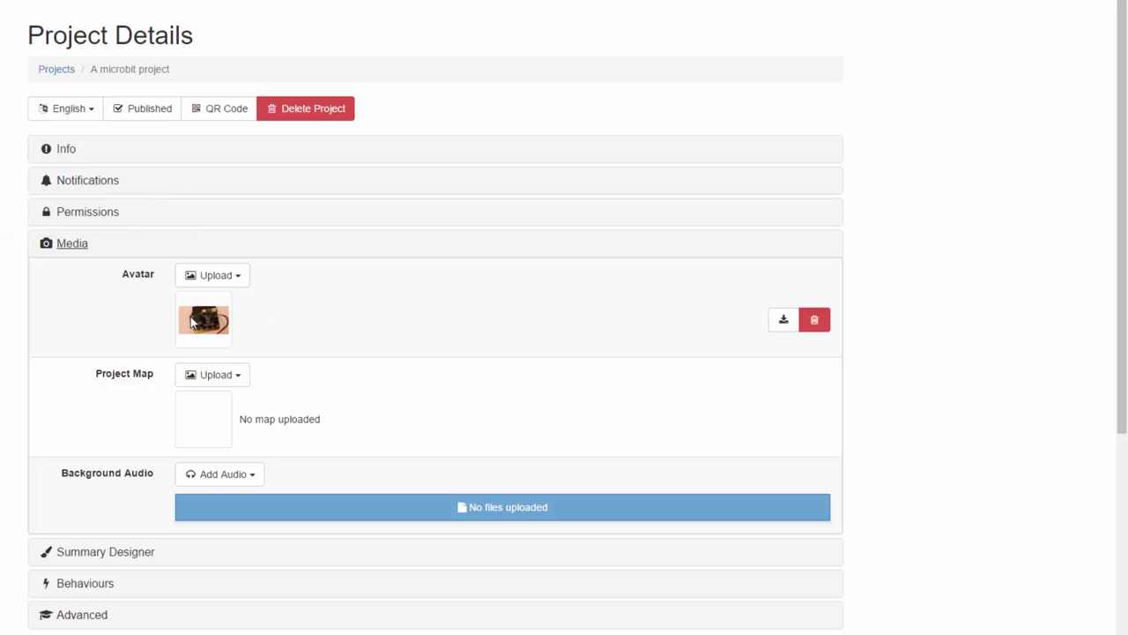
left_click(74, 245)
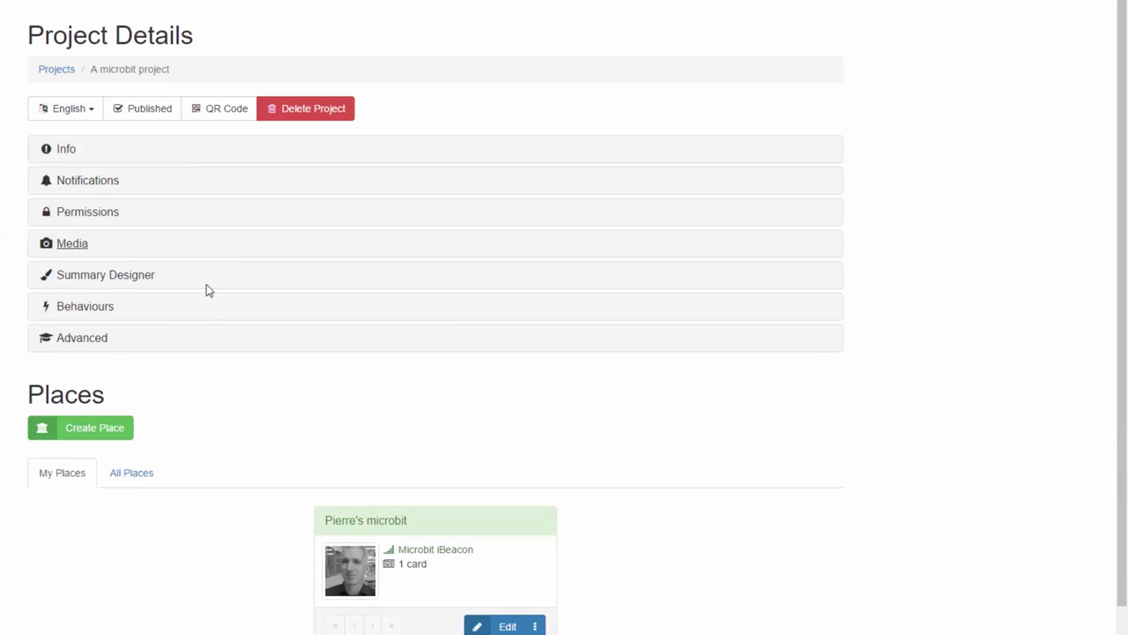
Step: Open the details of the project's place and view the card types offered for a new card, without creating one
scroll(204, 300, "down", 1)
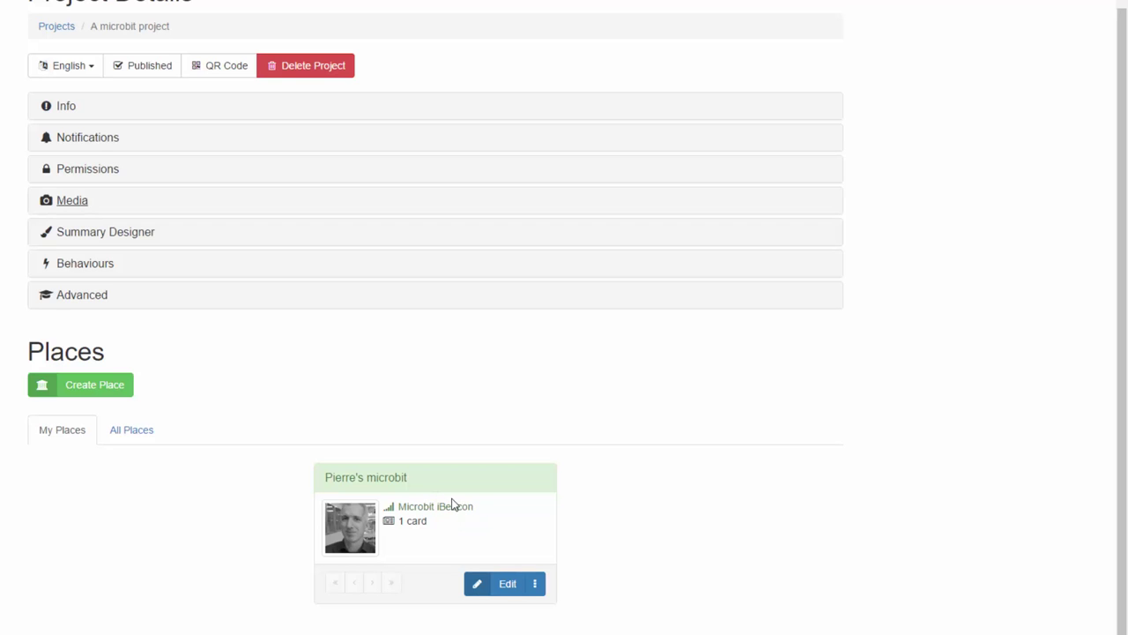
left_click(516, 587)
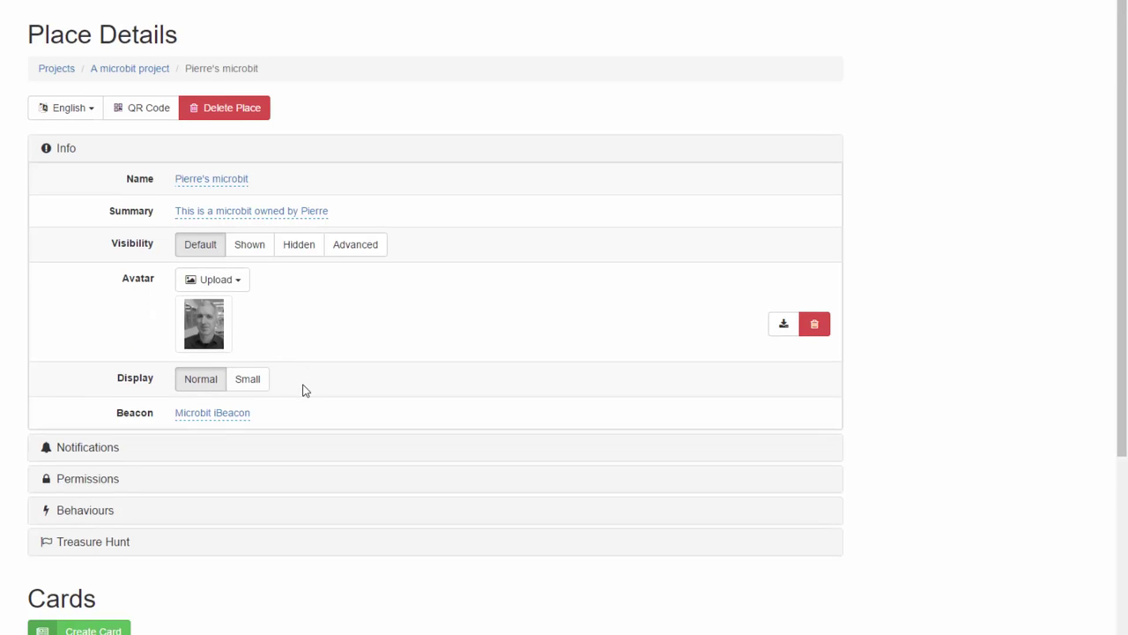
scroll(299, 392, "down", 1)
scroll(247, 458, "down", 2)
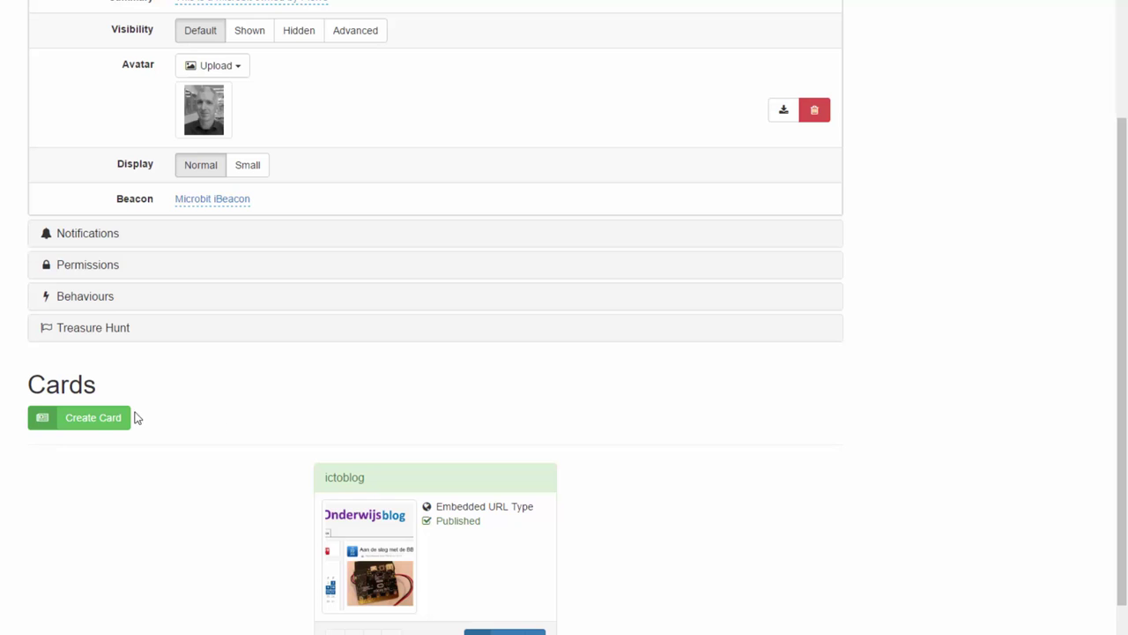
left_click(89, 424)
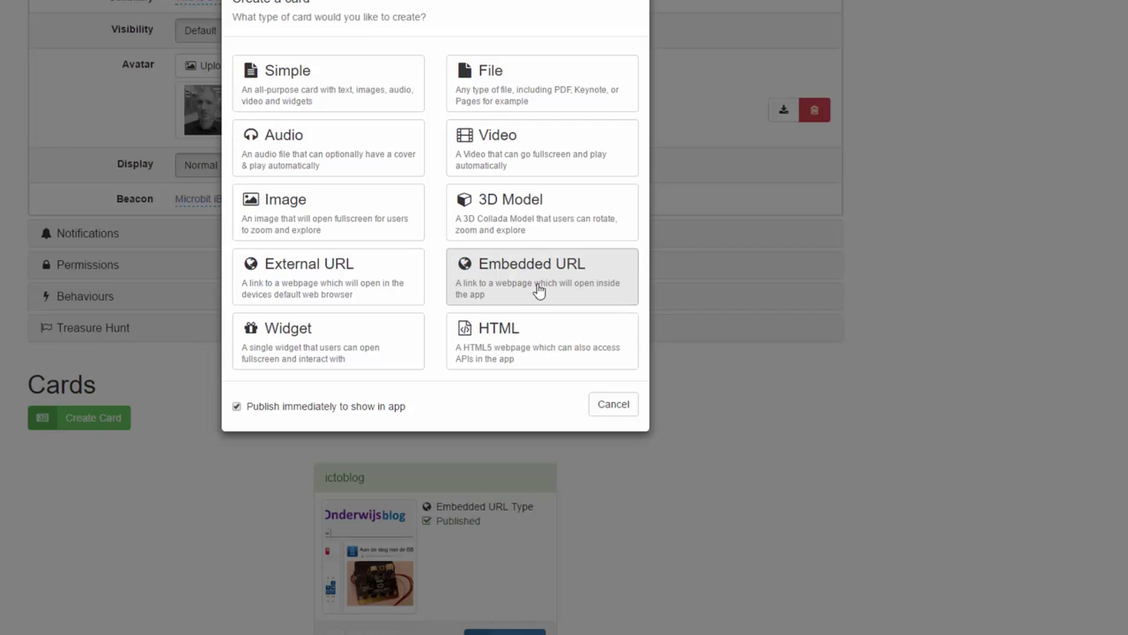
left_click(603, 408)
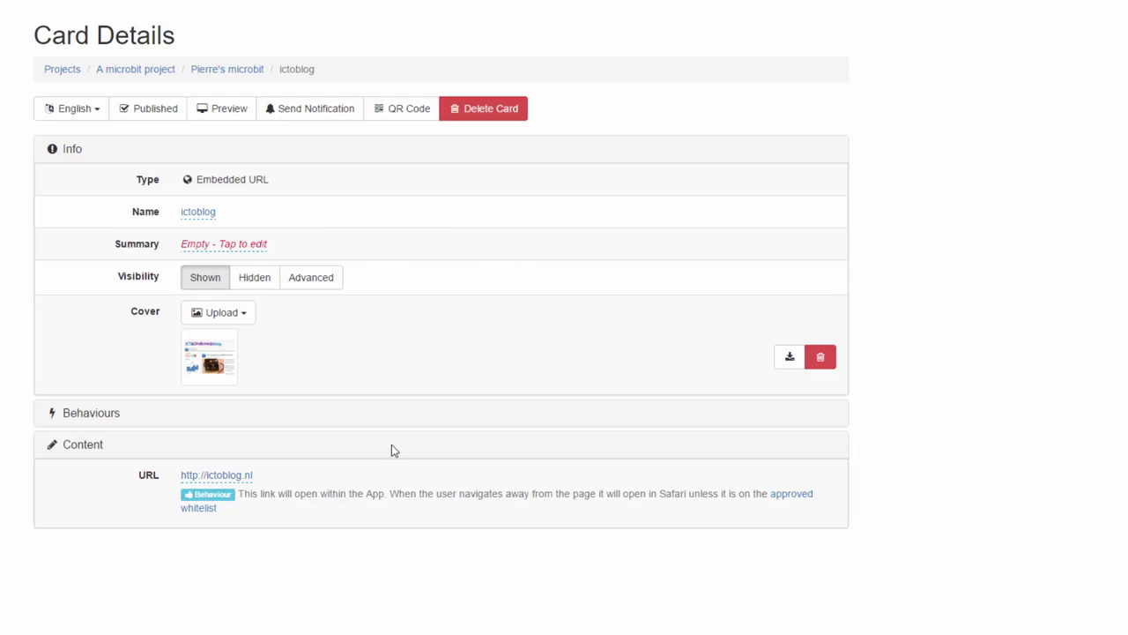
Step: View the zone options for a new beacon without adding one, and open the BBC micro:bit option of the Microbit iBeacon
left_click(119, 71)
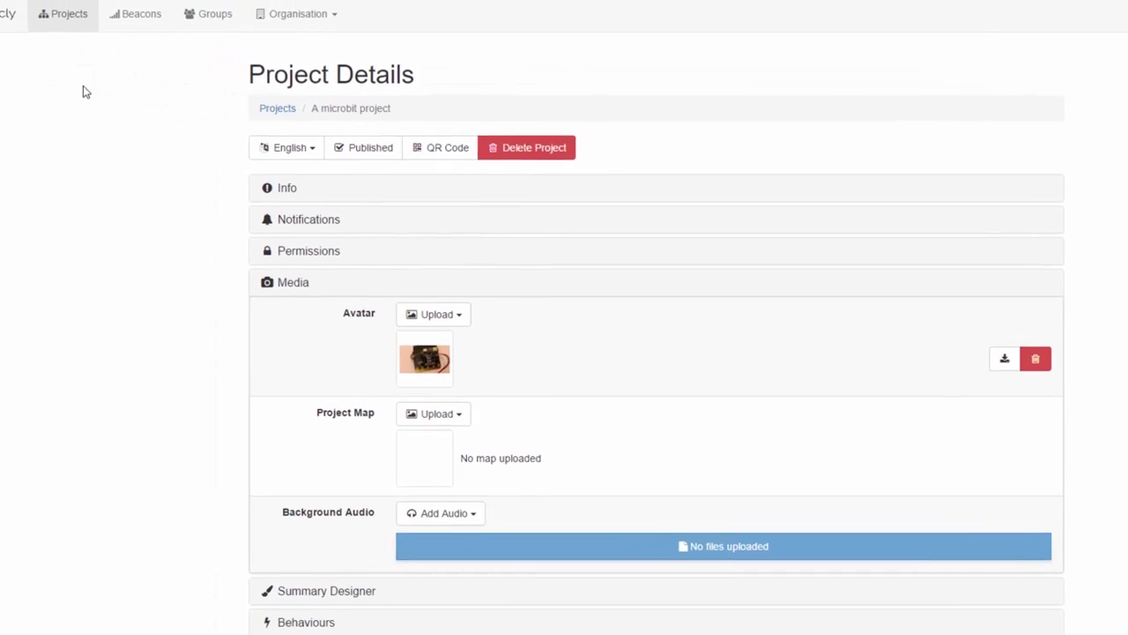
left_click(157, 25)
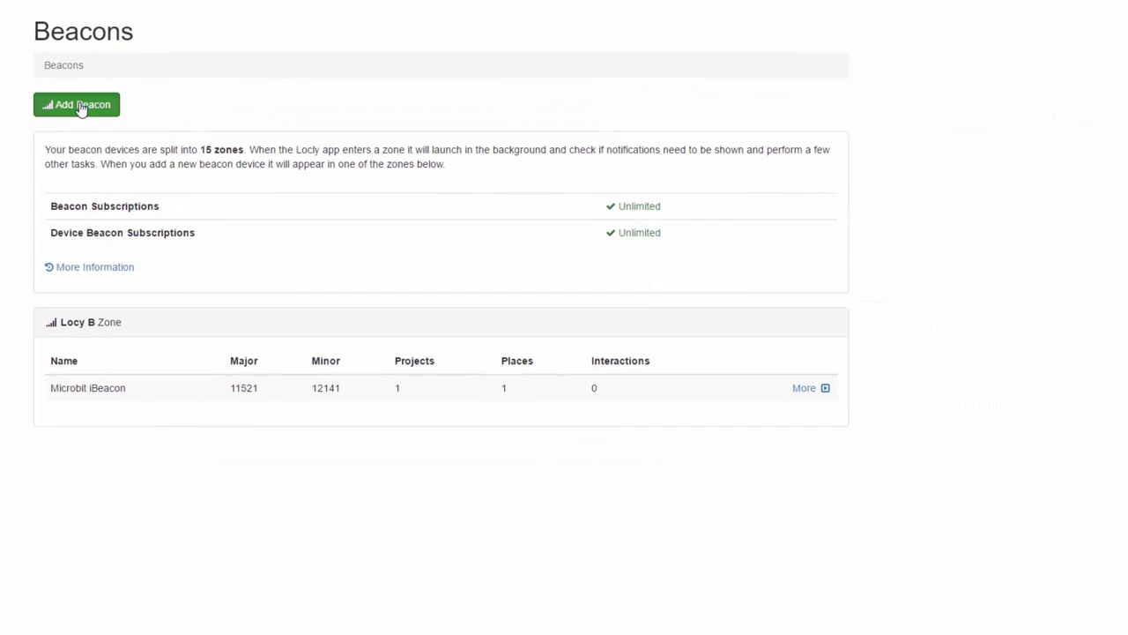
left_click(326, 155)
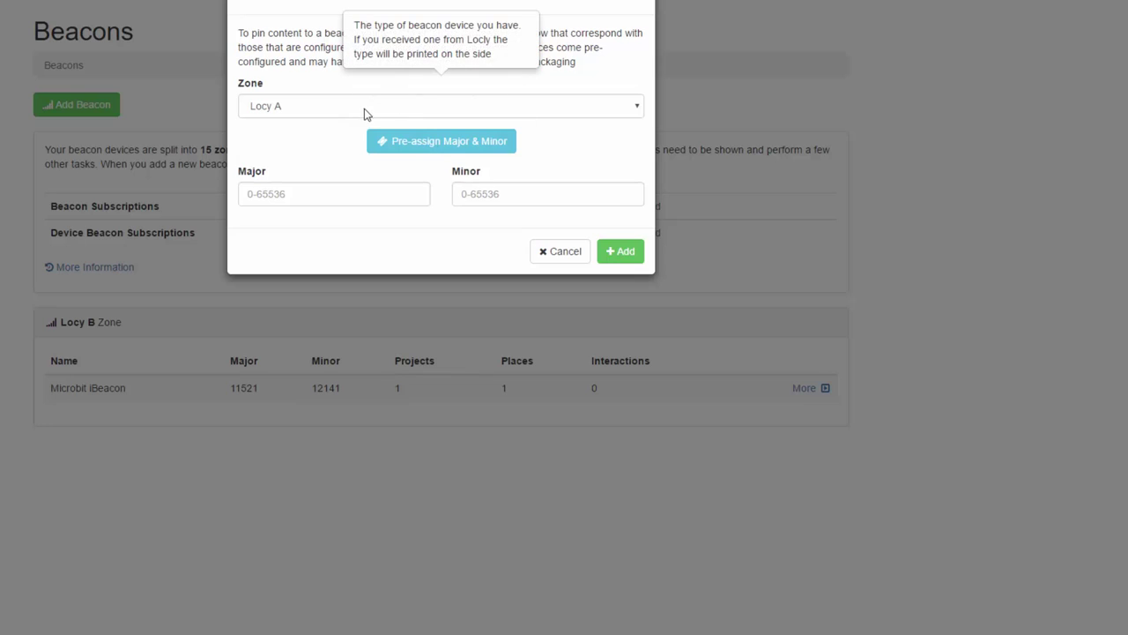
left_click(350, 113)
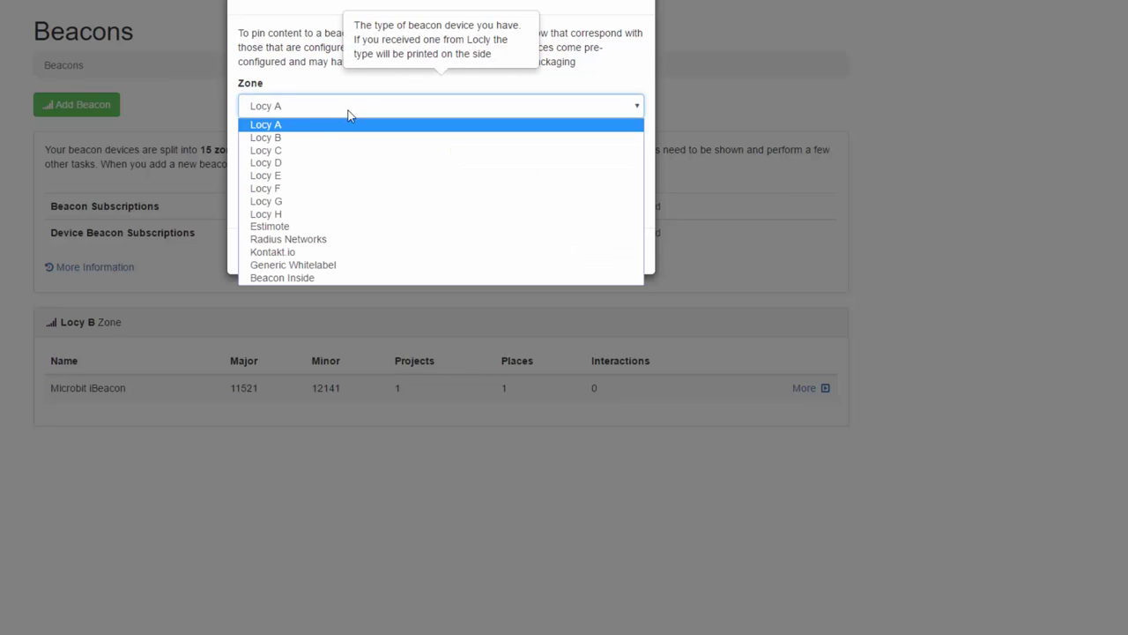
left_click(299, 124)
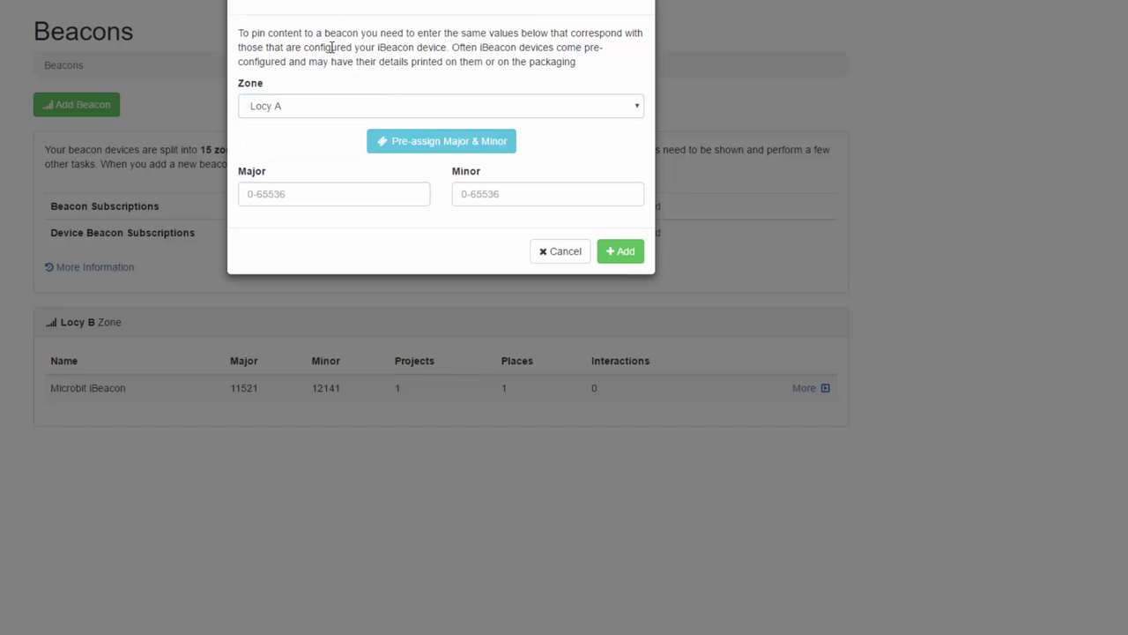
left_click(637, 2)
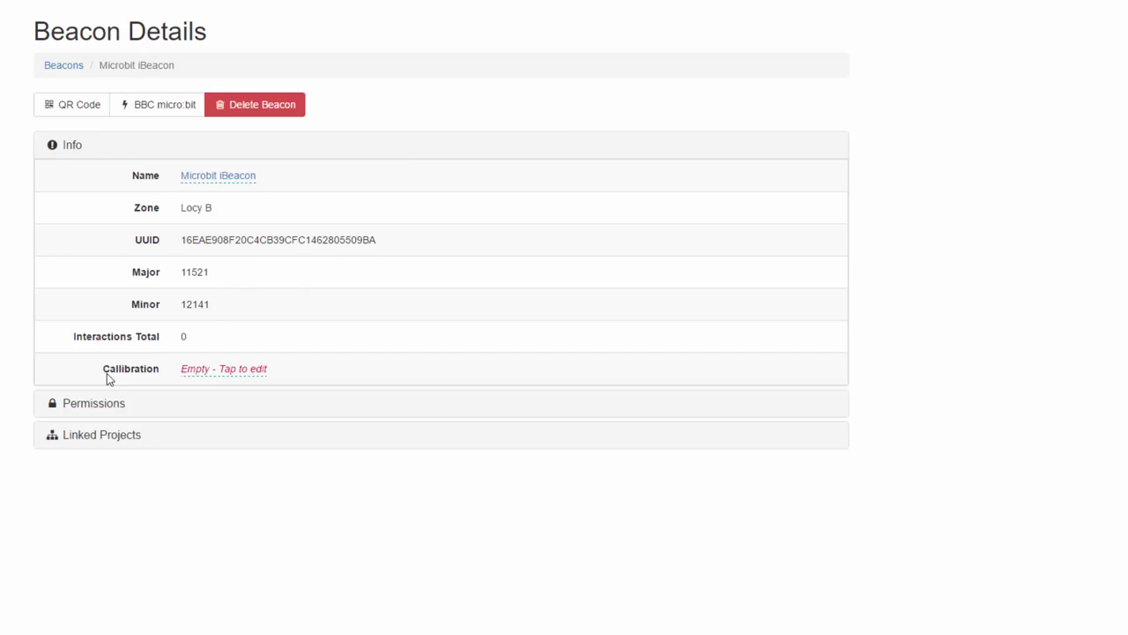
left_click(145, 106)
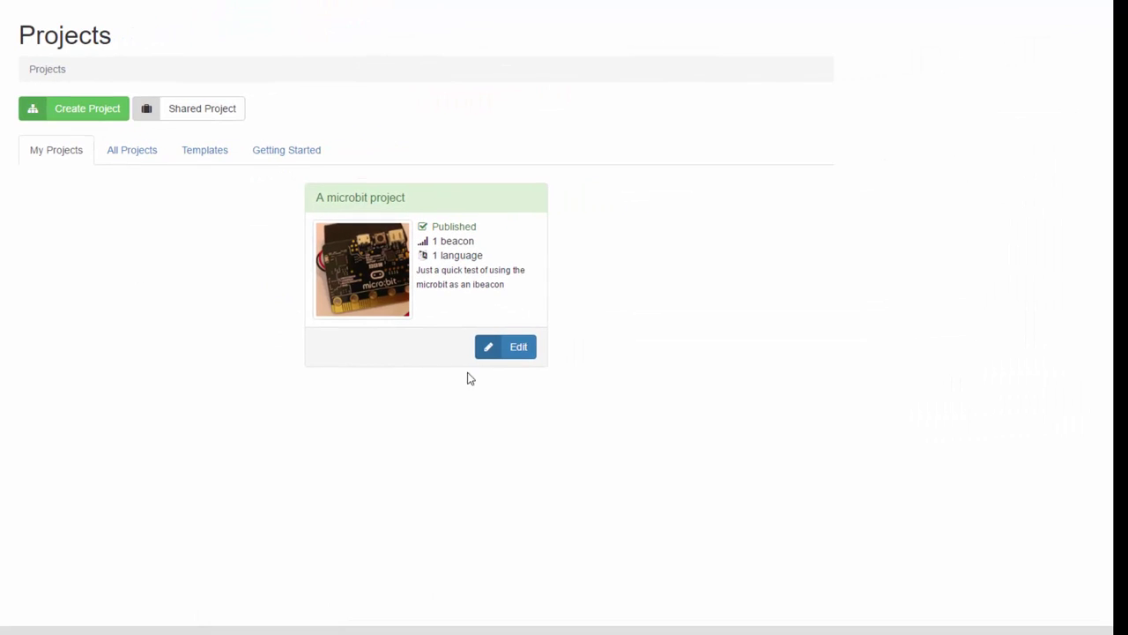
Step: Reopen "A microbit project" and open the details of the place linked to the Microbit iBeacon
left_click(526, 349)
left_click(190, 383)
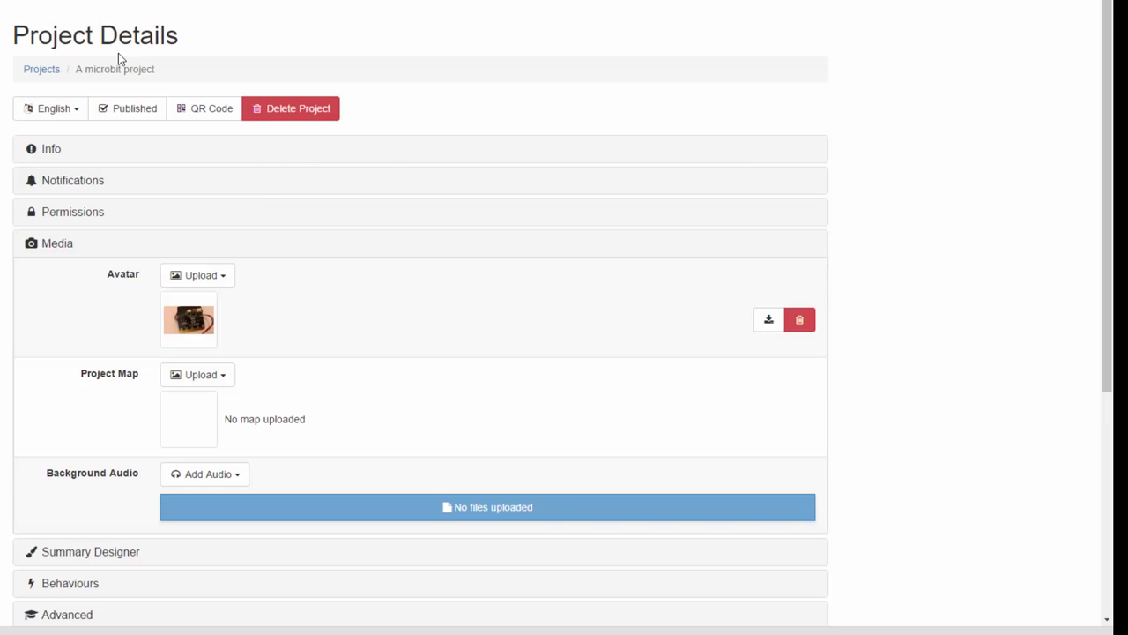
scroll(257, 257, "down", 4)
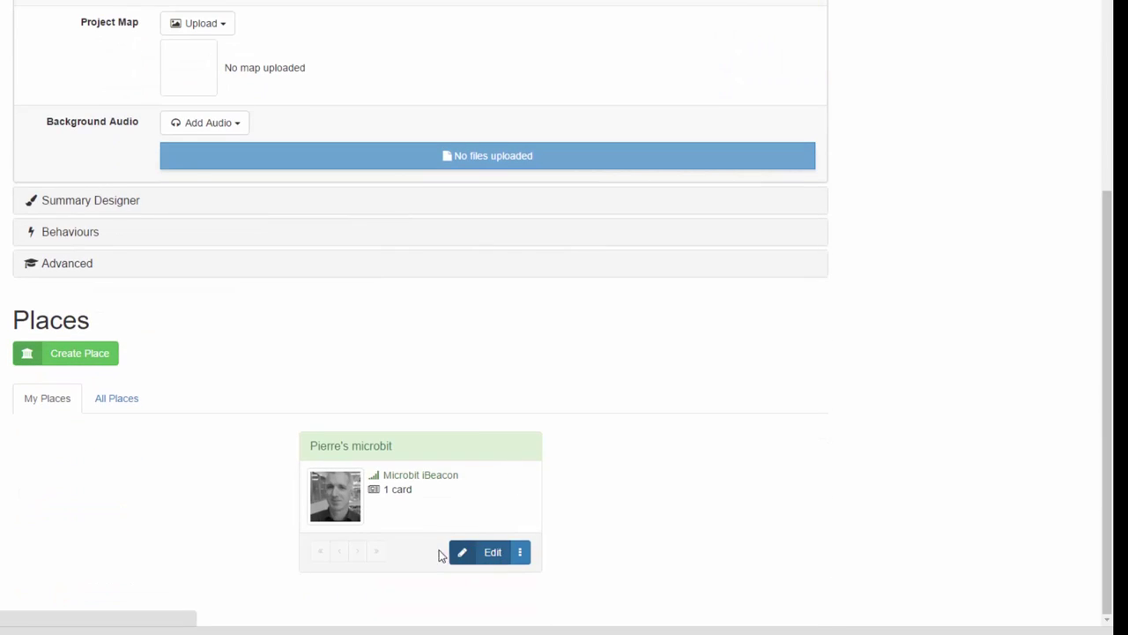
left_click(451, 552)
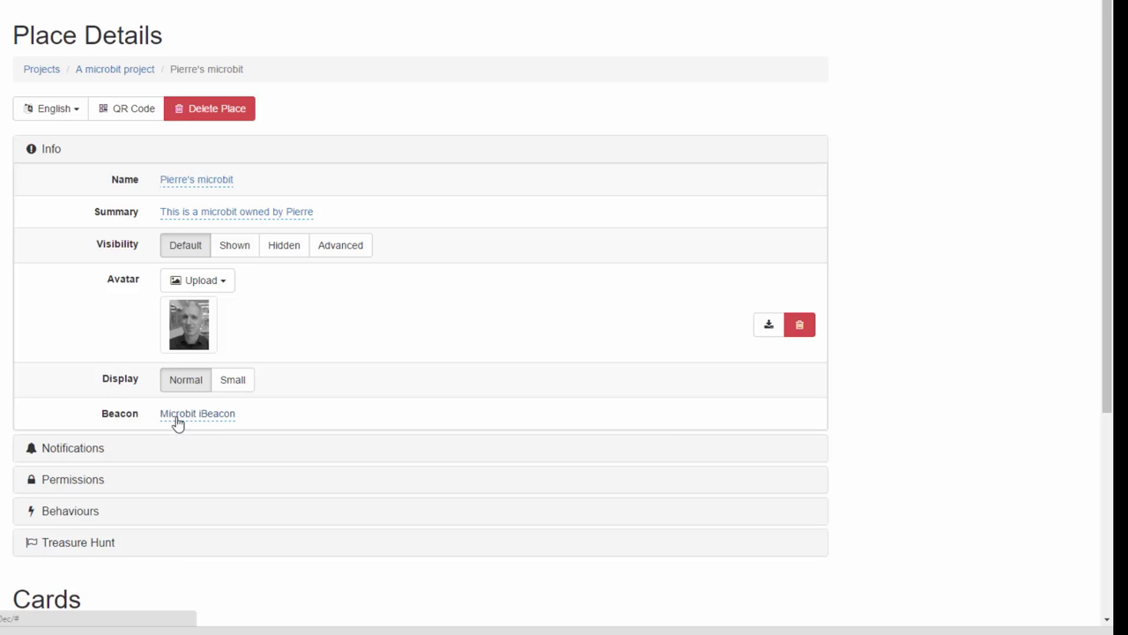
Step: View the beacons that can be linked to the place and leave the beacon selection without saving
left_click(205, 420)
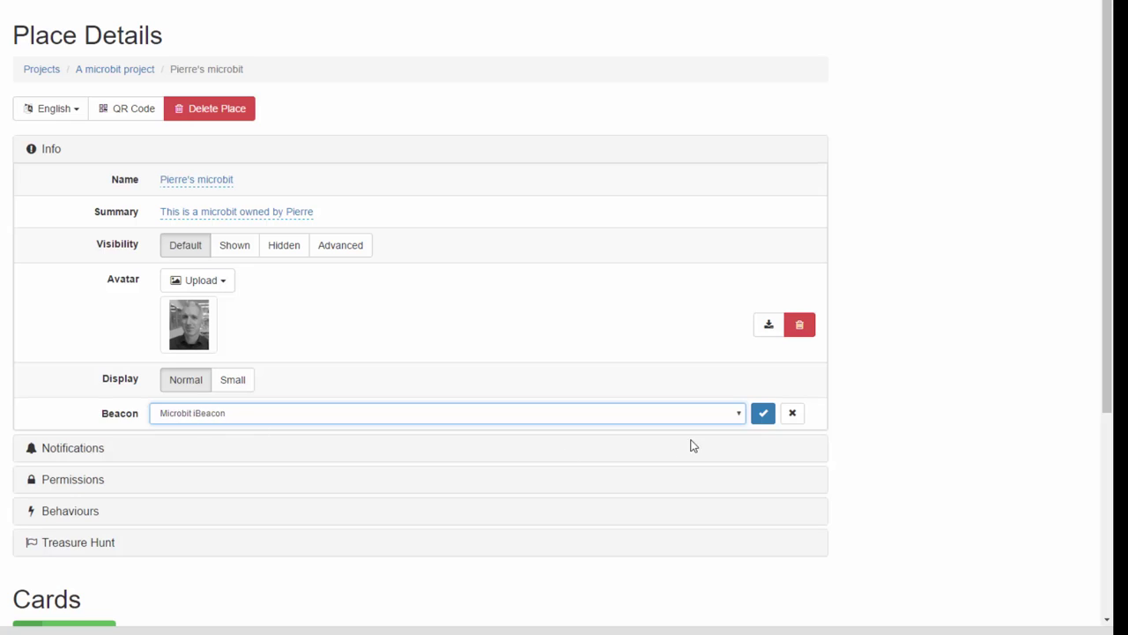
left_click(740, 421)
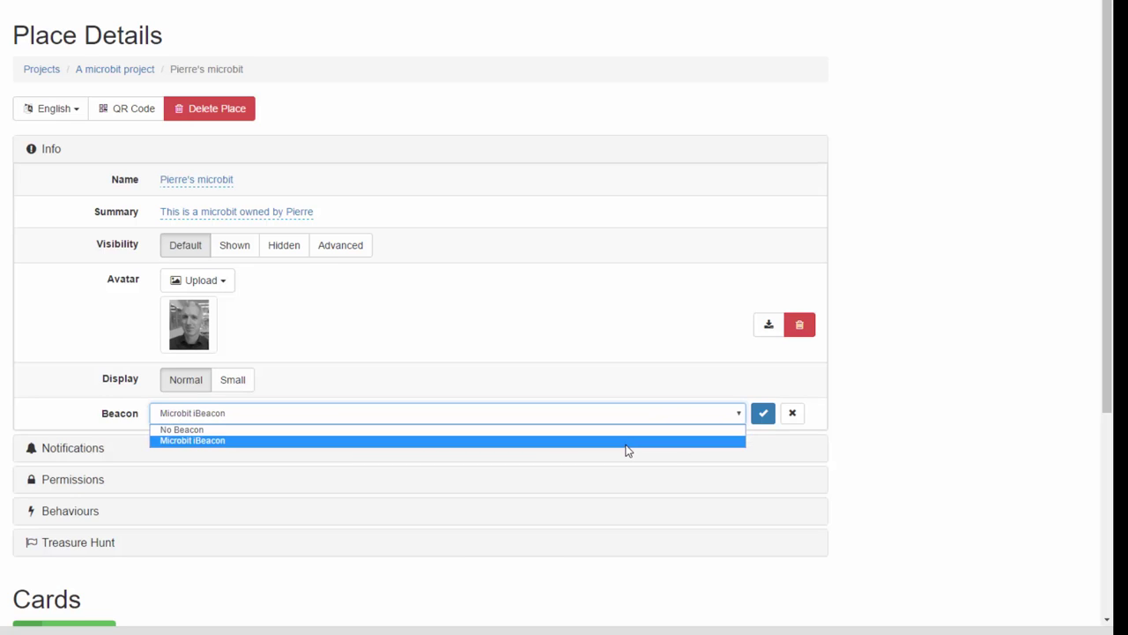
left_click(780, 455)
left_click(800, 422)
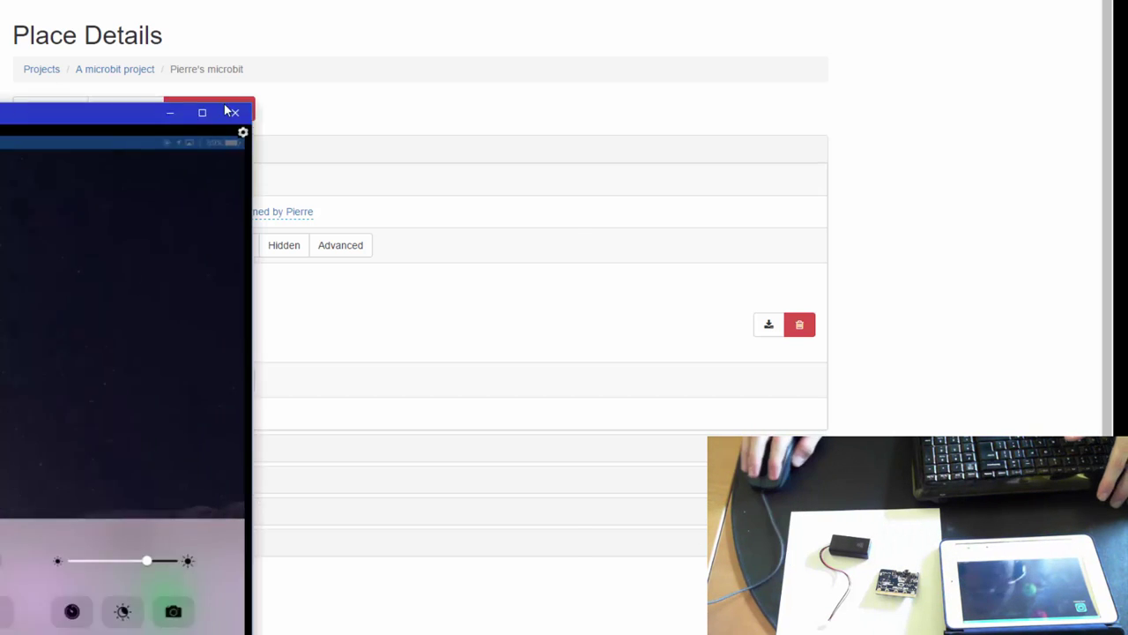
Step: Move the LonelyScreen AirPlay Receiver window fully into view to watch the mirrored tablet, and minimise it
left_click_drag(227, 111, 612, 23)
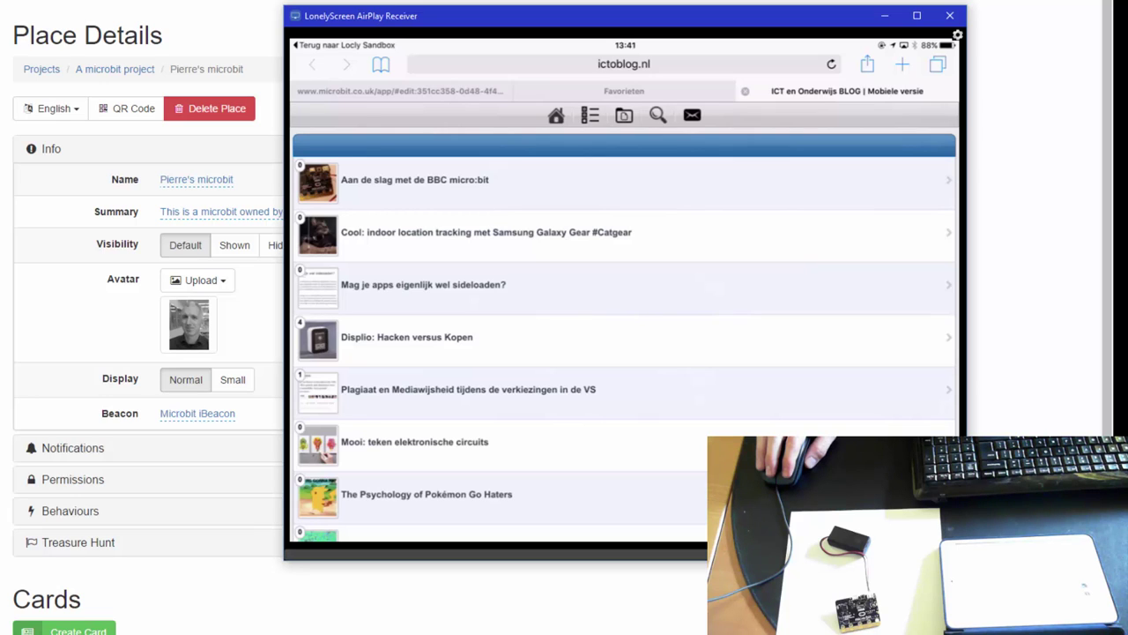
left_click(889, 19)
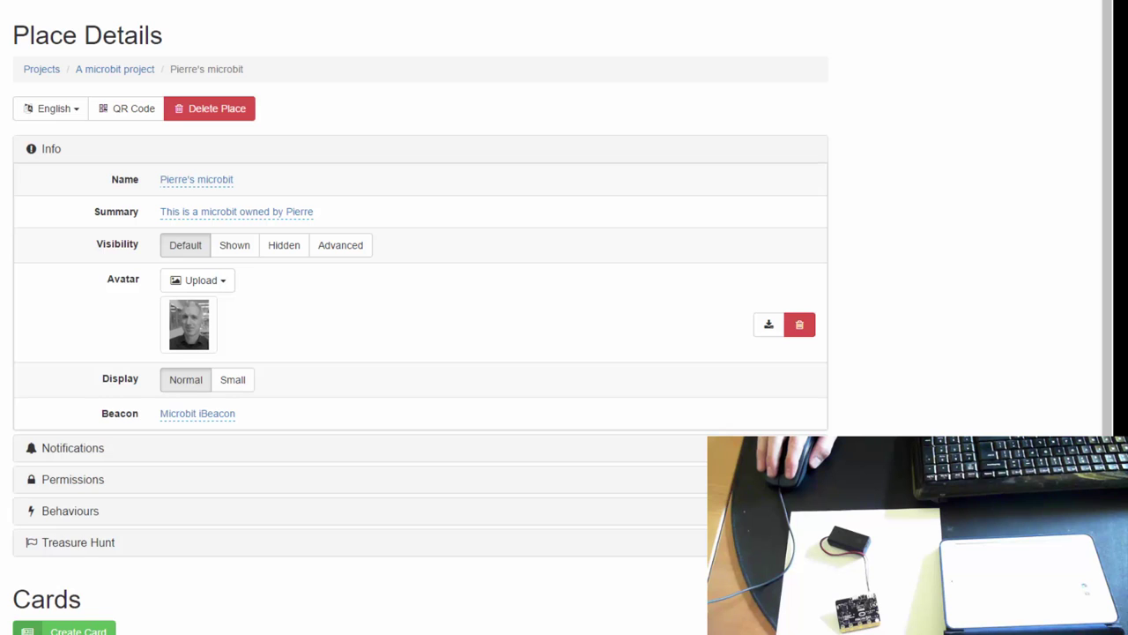
scroll(421, 317, "down", 1)
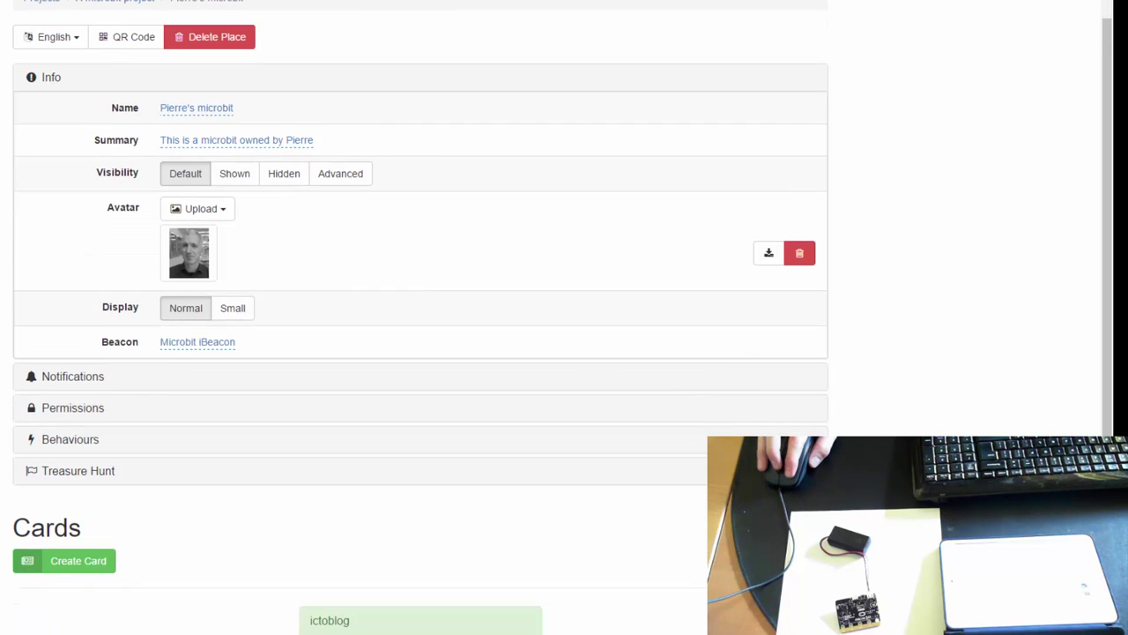
scroll(420, 318, "down", 3)
scroll(420, 317, "up", 4)
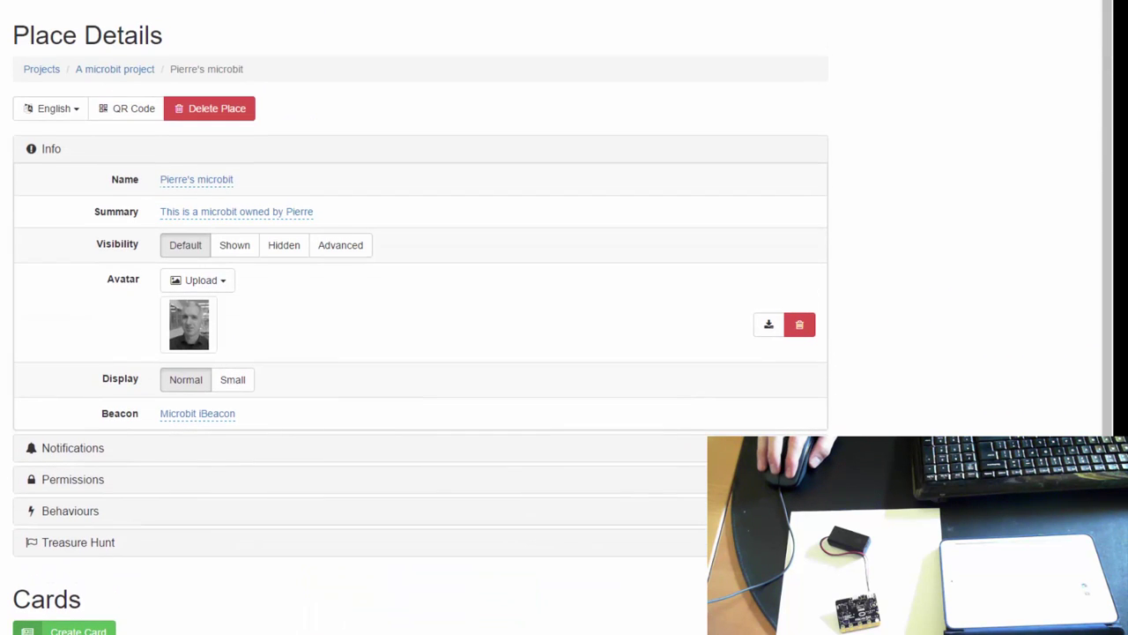